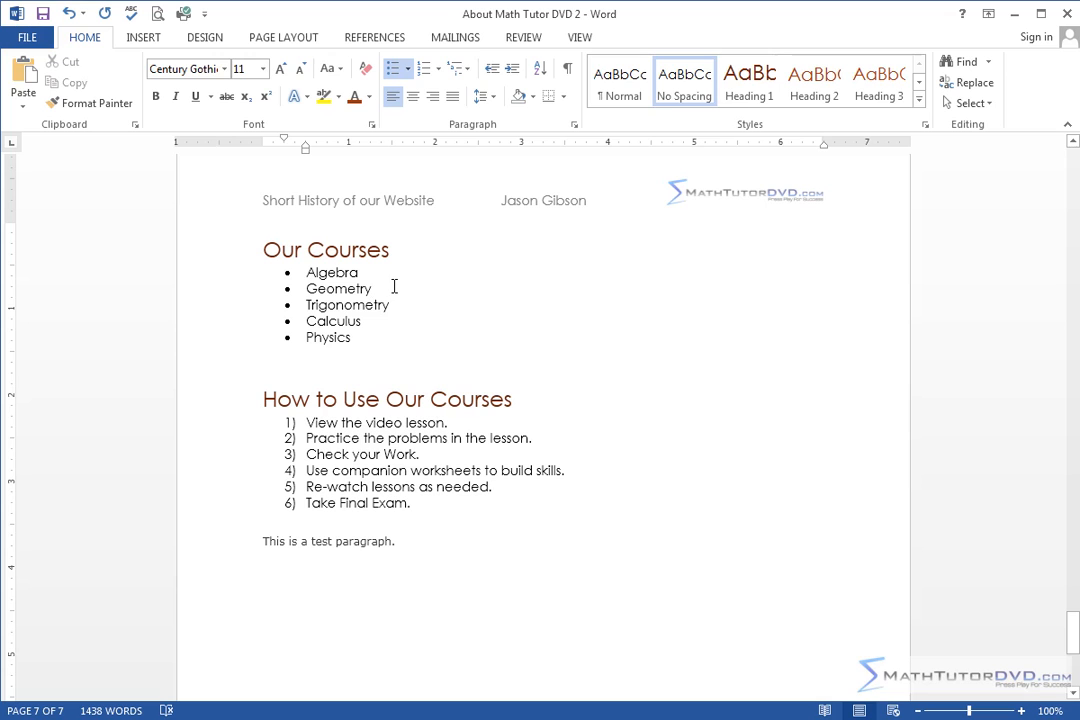
{"action": "left_click", "coordinate": [386, 272]}
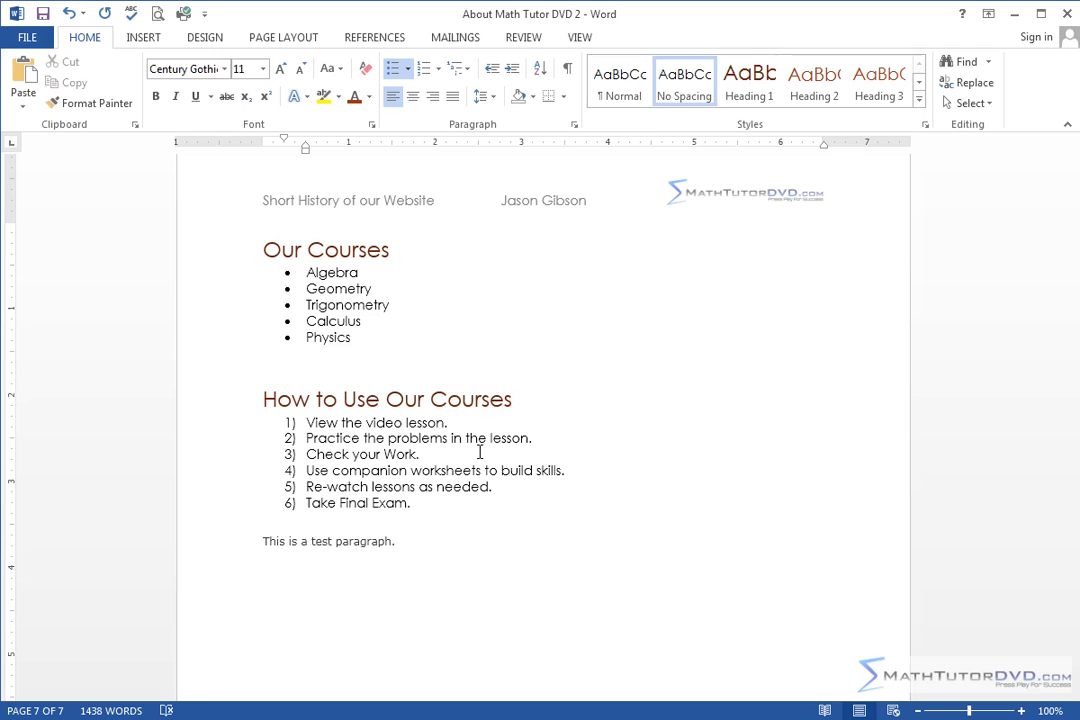
{"action": "key", "text": "Return"}
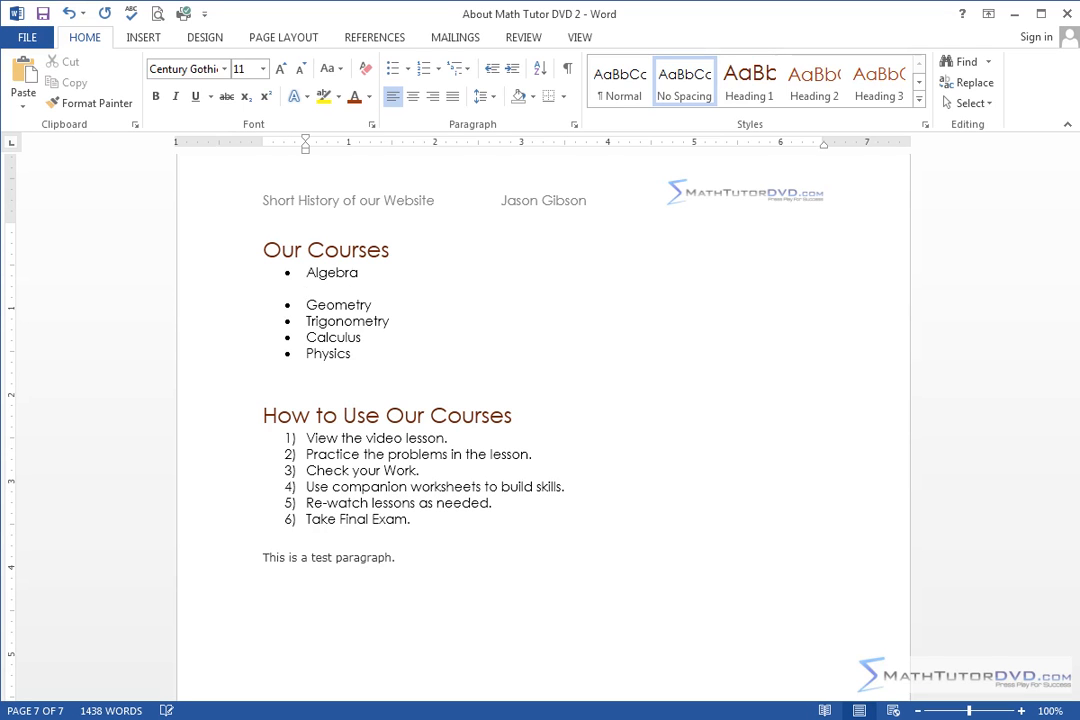
{"action": "key", "text": "BackSpace"}
{"action": "key", "text": "BackSpace"}
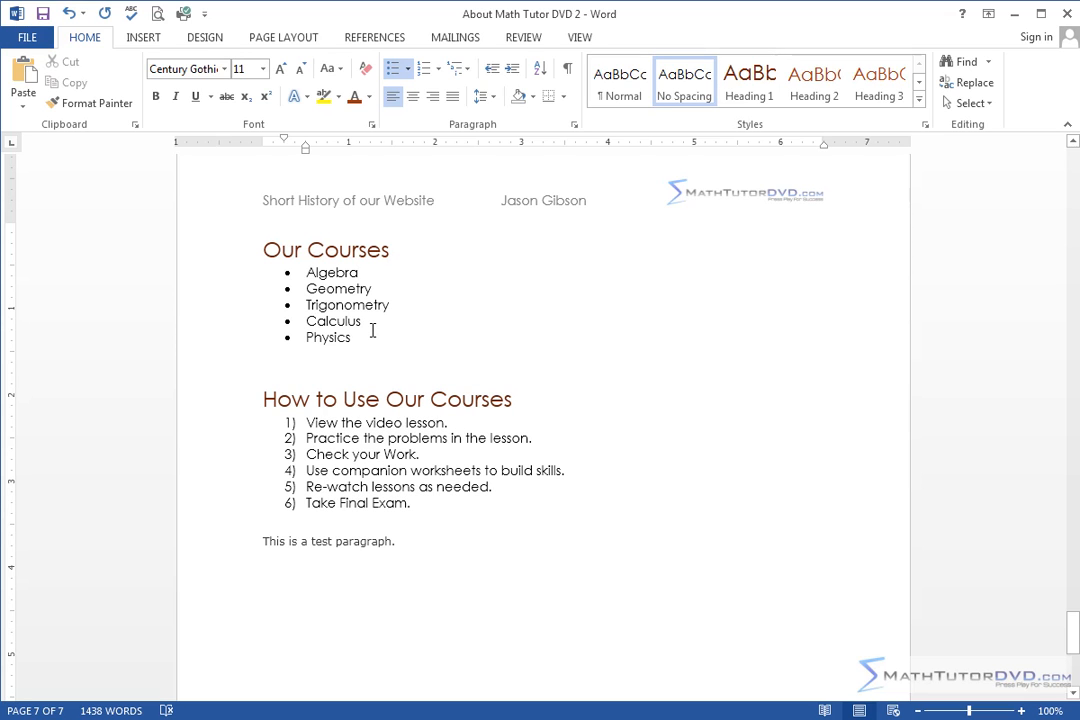
Step: Enable the AutoFormat As You Type option to set left- and first-indent with tabs and backspaces
{"action": "left_click", "coordinate": [13, 36]}
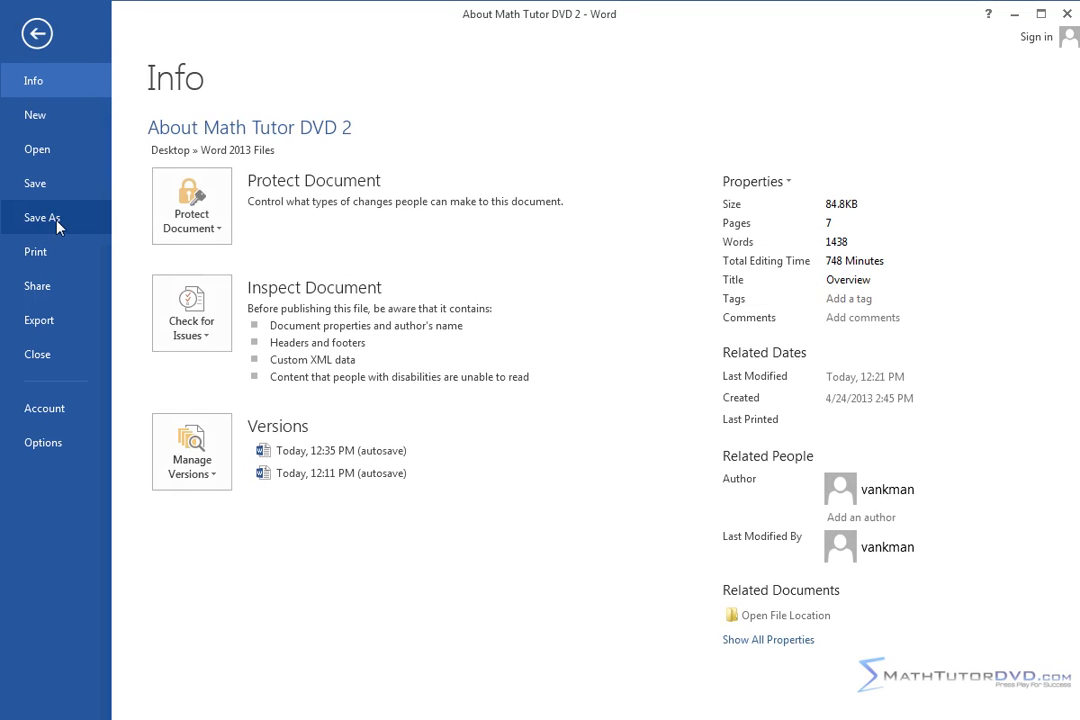
{"action": "left_click", "coordinate": [43, 443]}
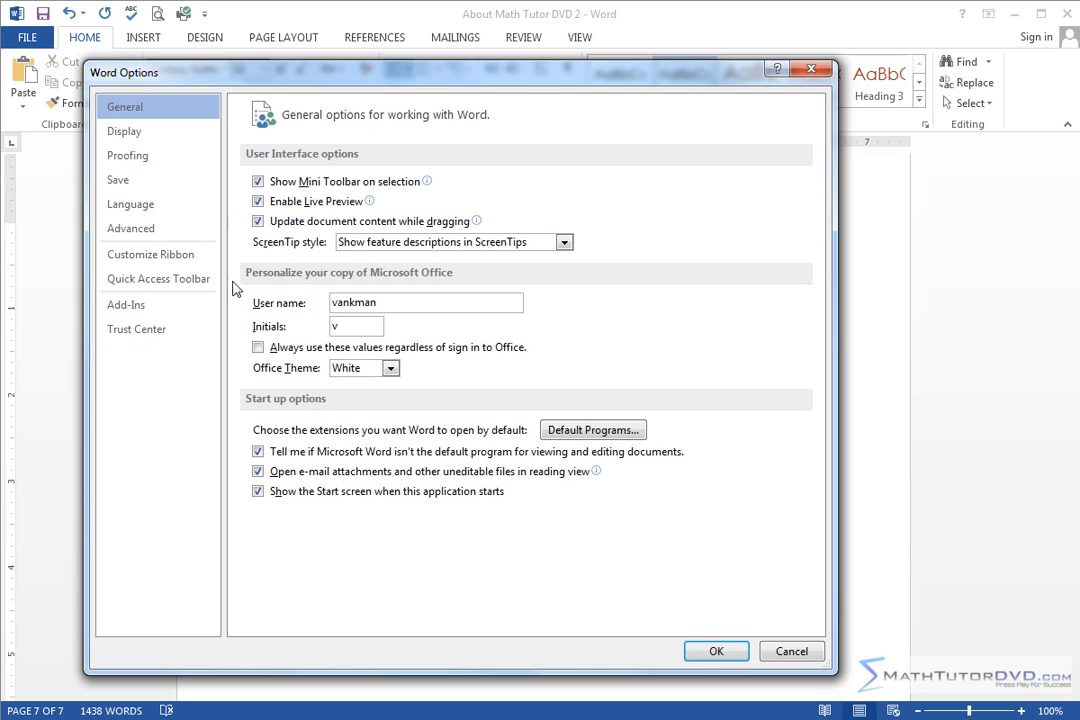
{"action": "left_click", "coordinate": [165, 163]}
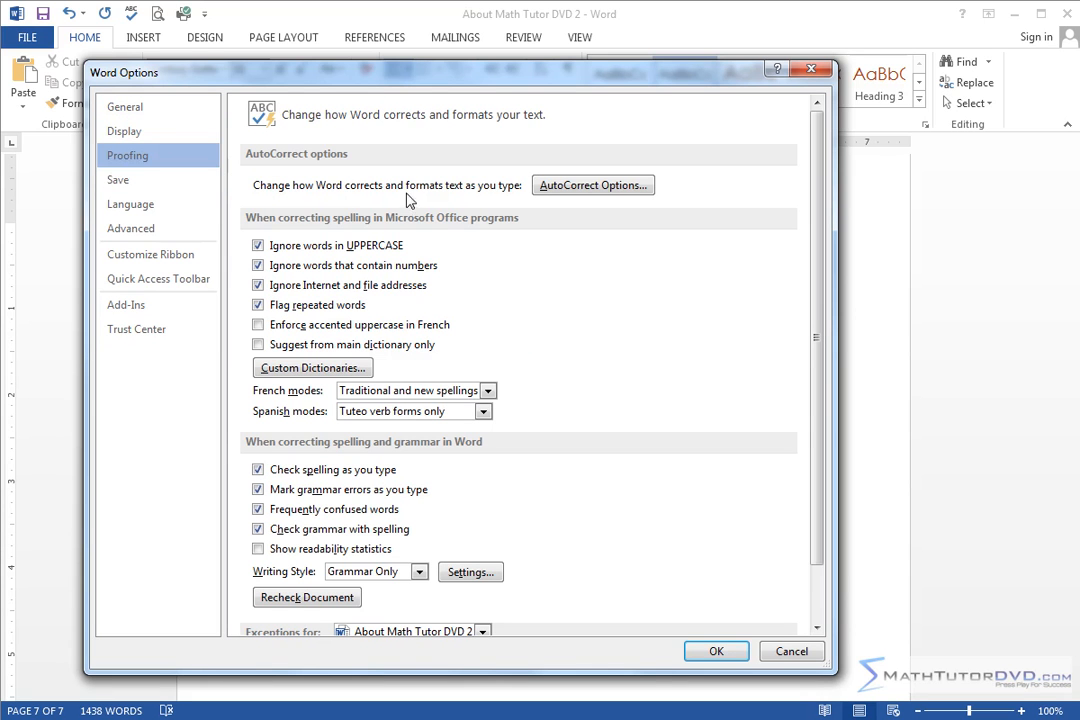
{"action": "left_click", "coordinate": [580, 186]}
{"action": "left_click", "coordinate": [358, 436]}
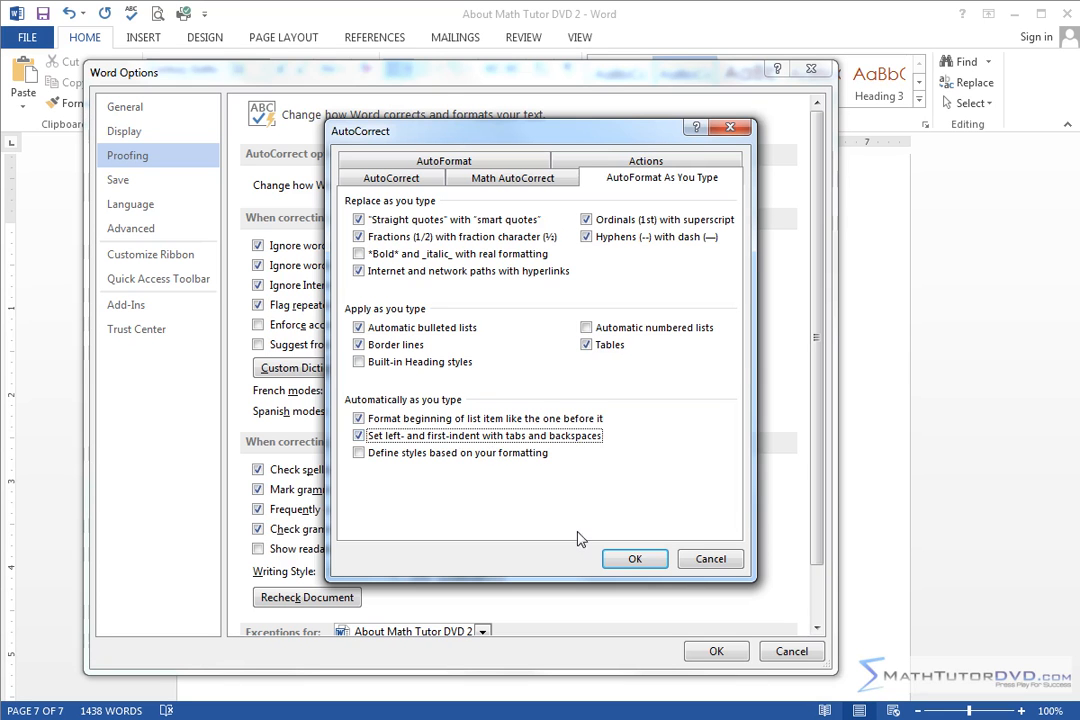
{"action": "left_click", "coordinate": [634, 558]}
{"action": "left_click", "coordinate": [733, 652]}
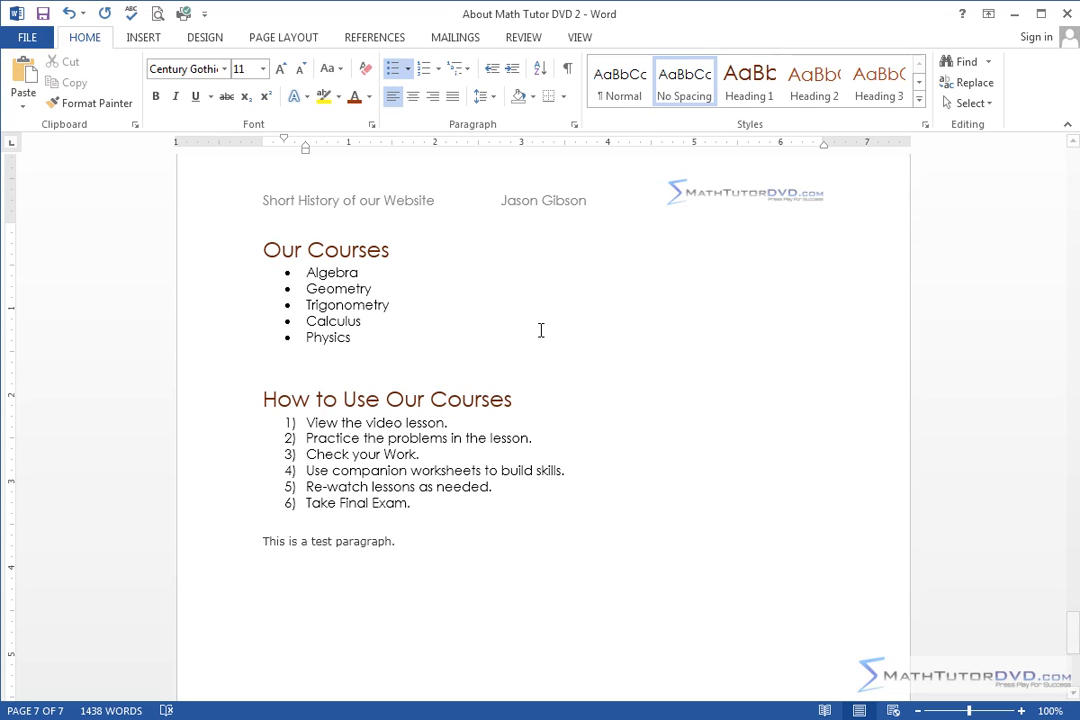
Step: Add the second-level bullets "Pre-Algebra", "Algebra 1" and "Algebra 2" beneath the Algebra bullet
{"action": "key", "text": "Return"}
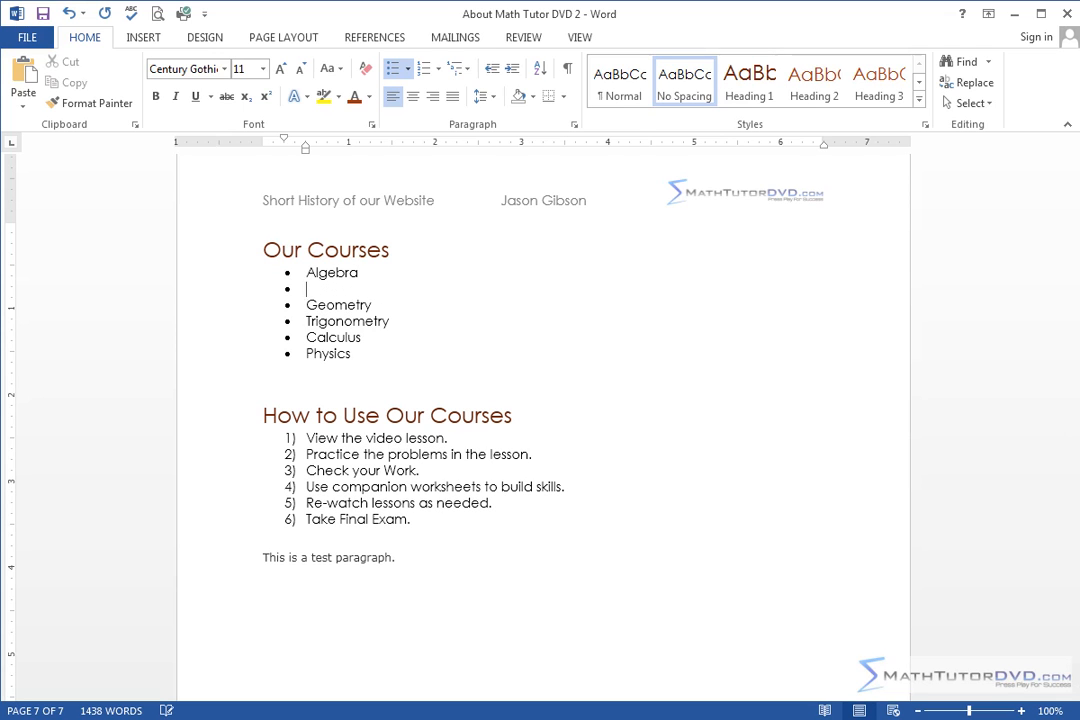
{"action": "key", "text": "Tab"}
{"action": "type", "text": "Pre-Algebra"}
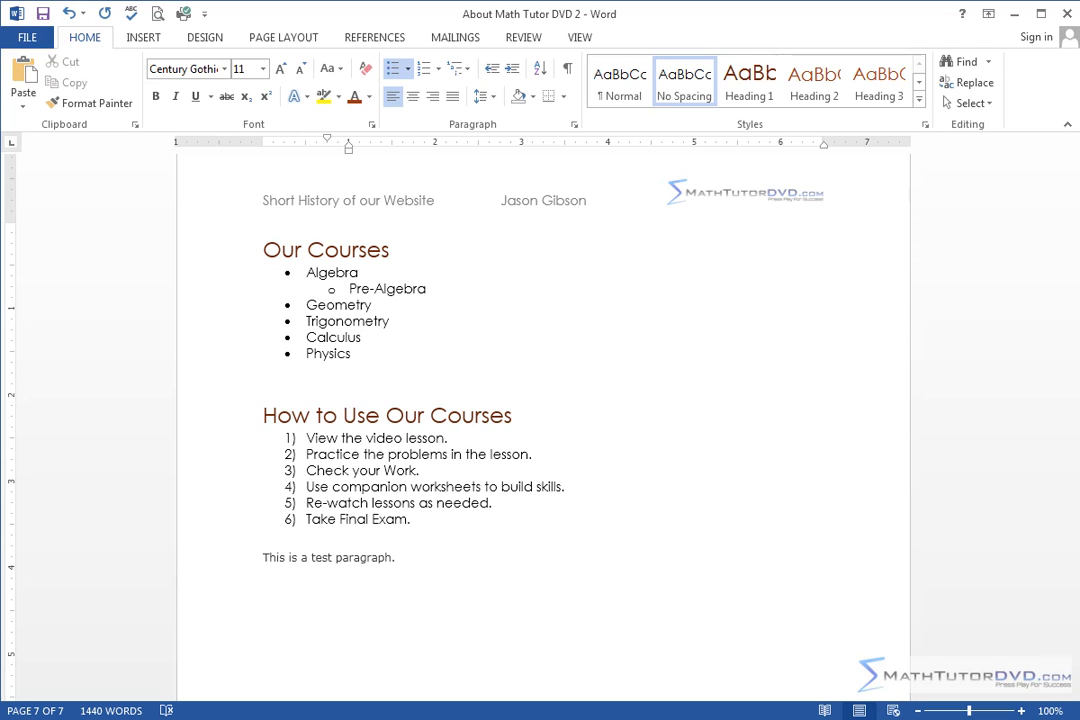
{"action": "key", "text": "Return"}
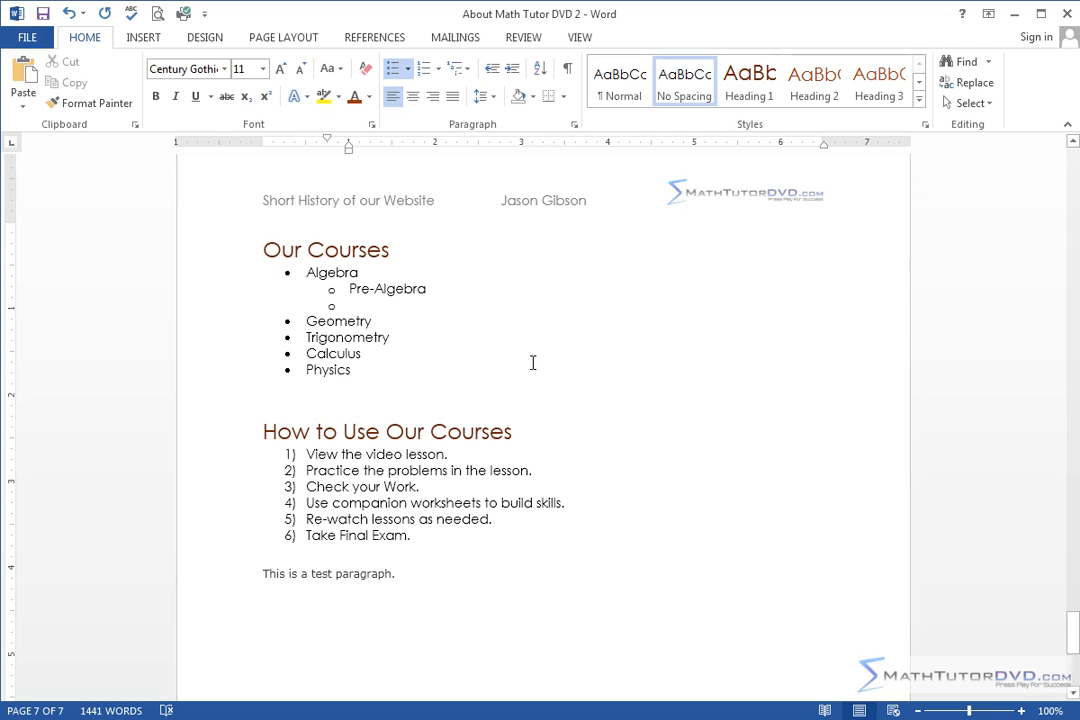
{"action": "type", "text": "Algebra 1"}
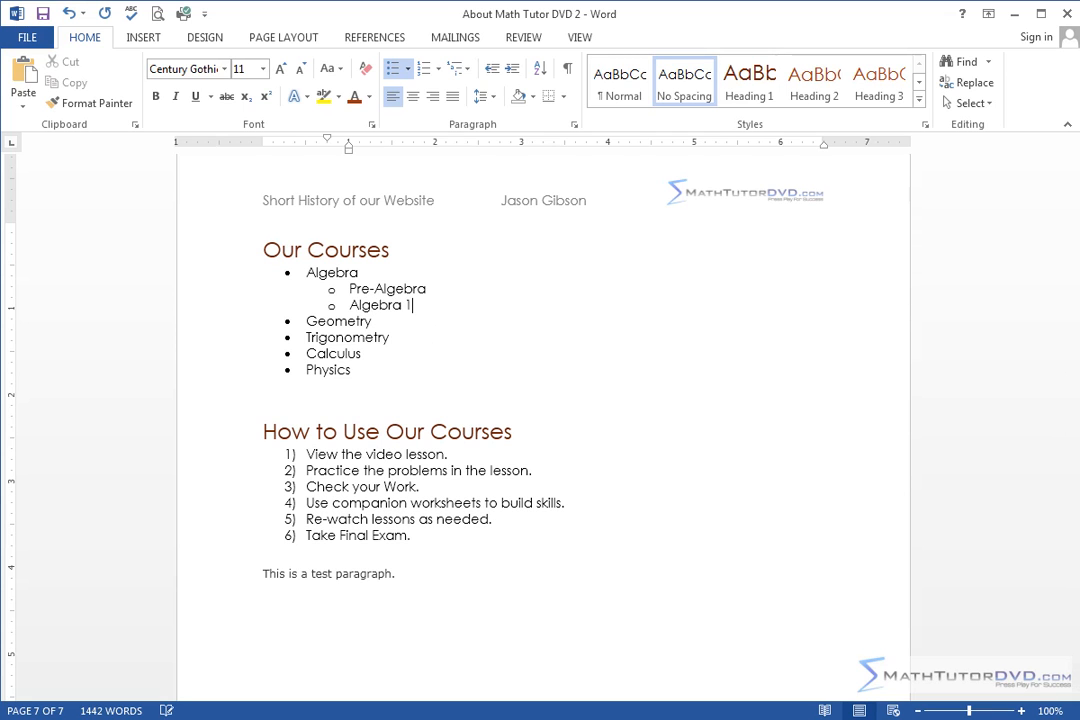
{"action": "key", "text": "Return"}
{"action": "type", "text": "Algebra 2"}
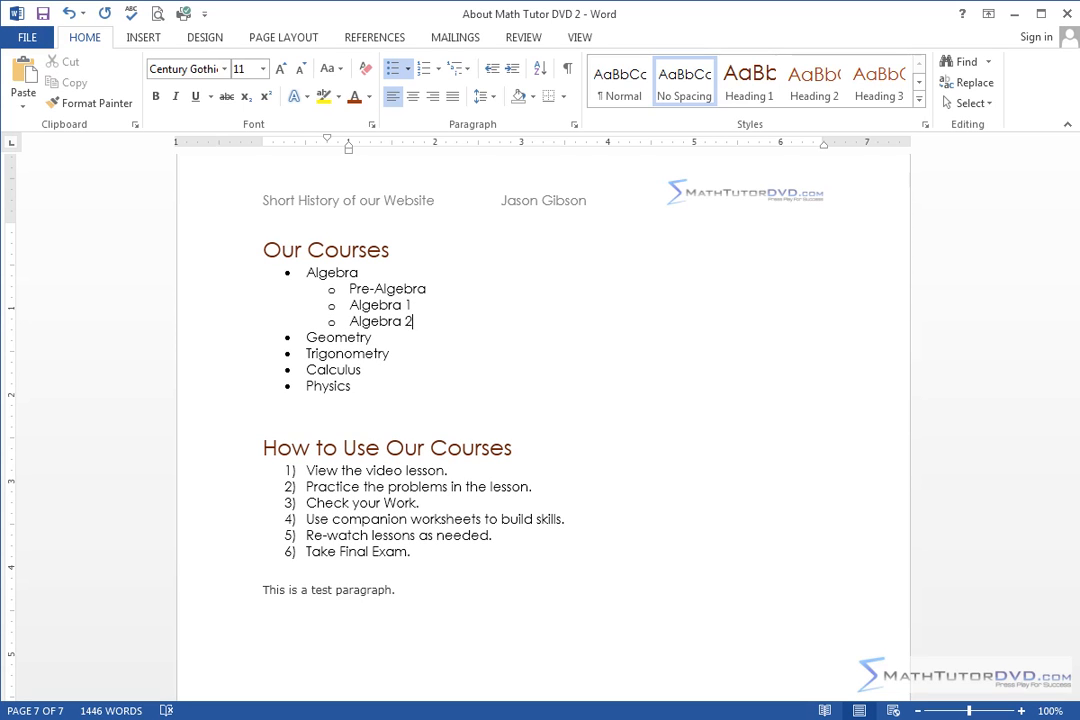
Step: Try a third-level bullet with placeholder text beneath Algebra 2, and delete it
{"action": "key", "text": "Return"}
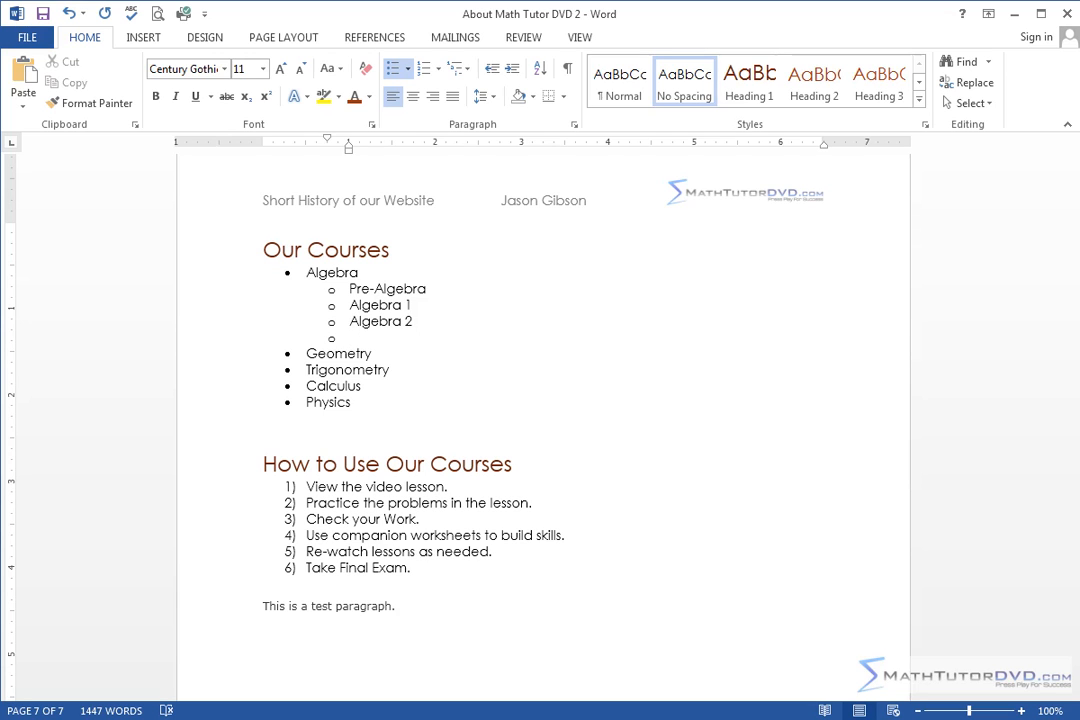
{"action": "key", "text": "Tab"}
{"action": "type", "text": ";alsdajf"}
{"action": "key", "text": "BackSpace"}
{"action": "key", "text": "BackSpace"}
{"action": "key", "text": "BackSpace"}
{"action": "key", "text": "BackSpace"}
{"action": "key", "text": "BackSpace"}
{"action": "key", "text": "BackSpace"}
{"action": "key", "text": "BackSpace"}
{"action": "key", "text": "BackSpace"}
{"action": "key", "text": "BackSpace"}
{"action": "key", "text": "BackSpace"}
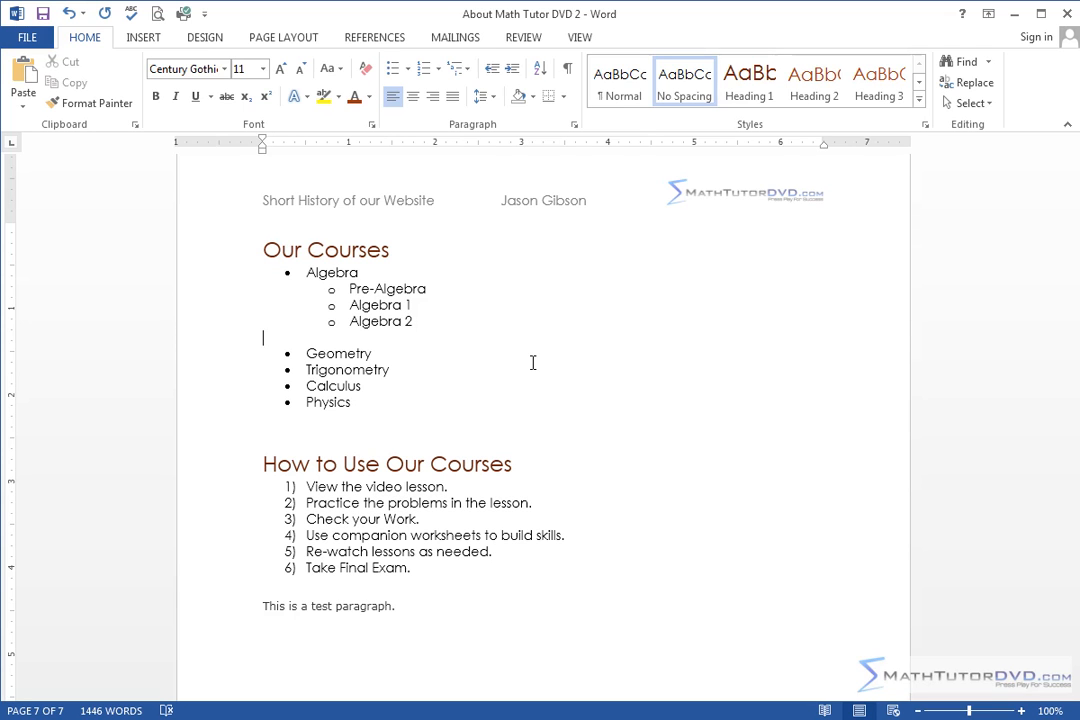
{"action": "key", "text": "BackSpace"}
Step: Try demoting and promoting an empty bullet below Algebra 2, and remove the line
{"action": "key", "text": "Return"}
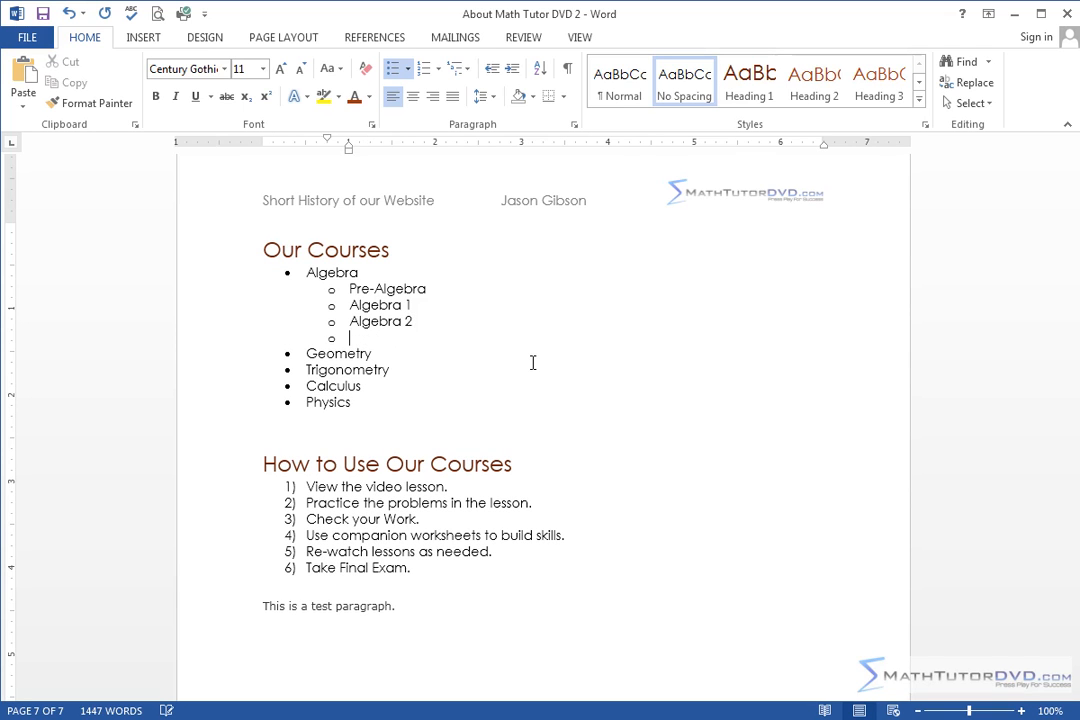
{"action": "key", "text": "Tab"}
{"action": "key", "text": "shift+Tab"}
{"action": "key", "text": "shift+Tab"}
{"action": "key", "text": "BackSpace"}
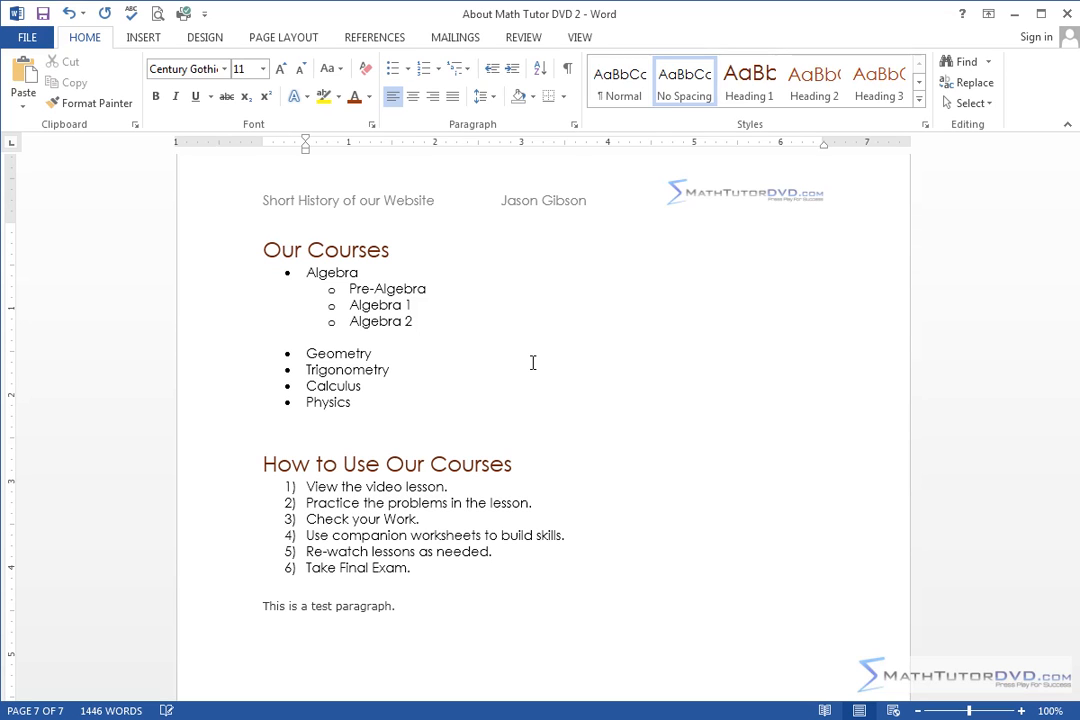
{"action": "key", "text": "BackSpace"}
{"action": "key", "text": "BackSpace"}
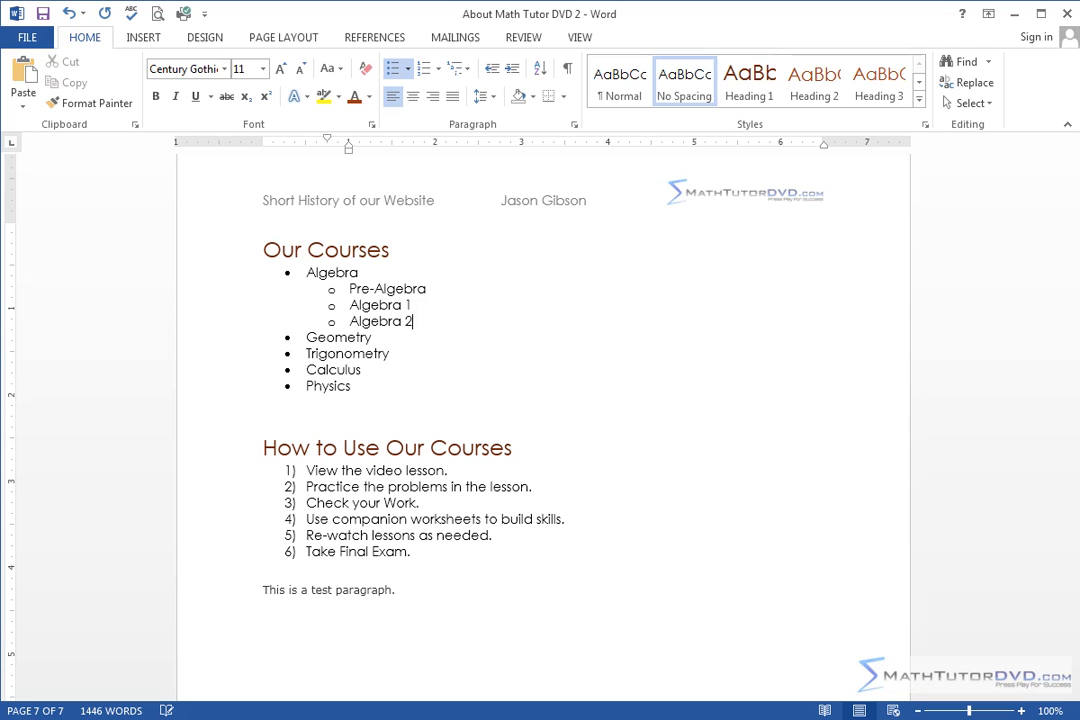
Step: Add the sub-items "Find a quiet place to work." and "Practice for 1 hour" beneath "Practice the problems in the lesson."
{"action": "left_click", "coordinate": [434, 342]}
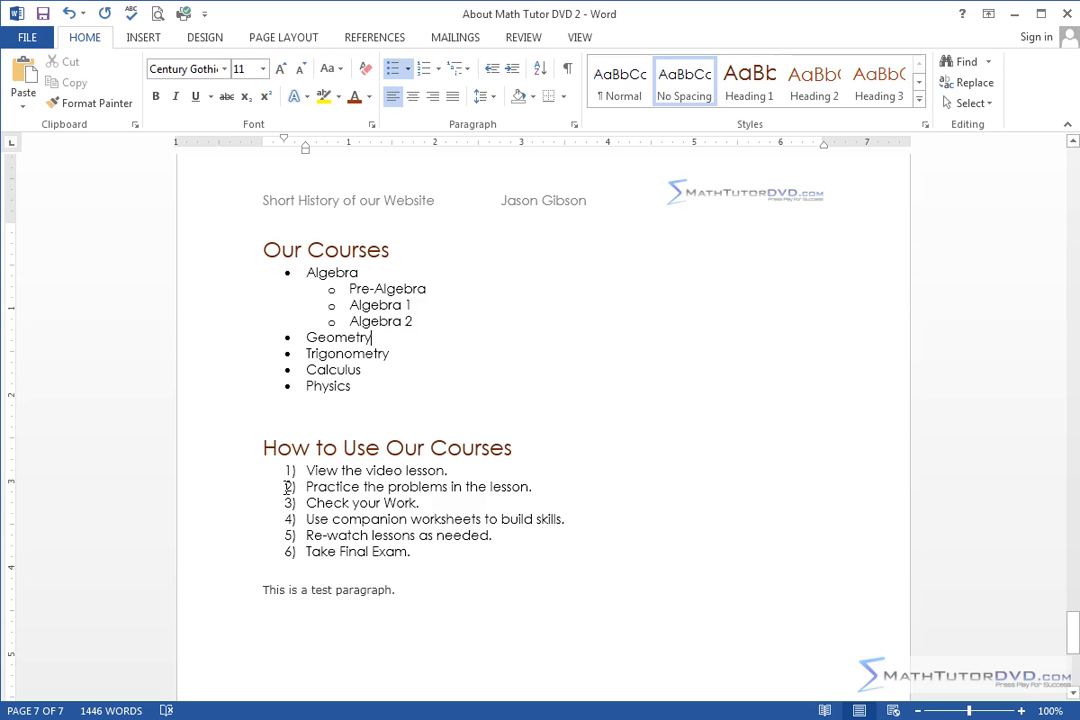
{"action": "left_click", "coordinate": [548, 486]}
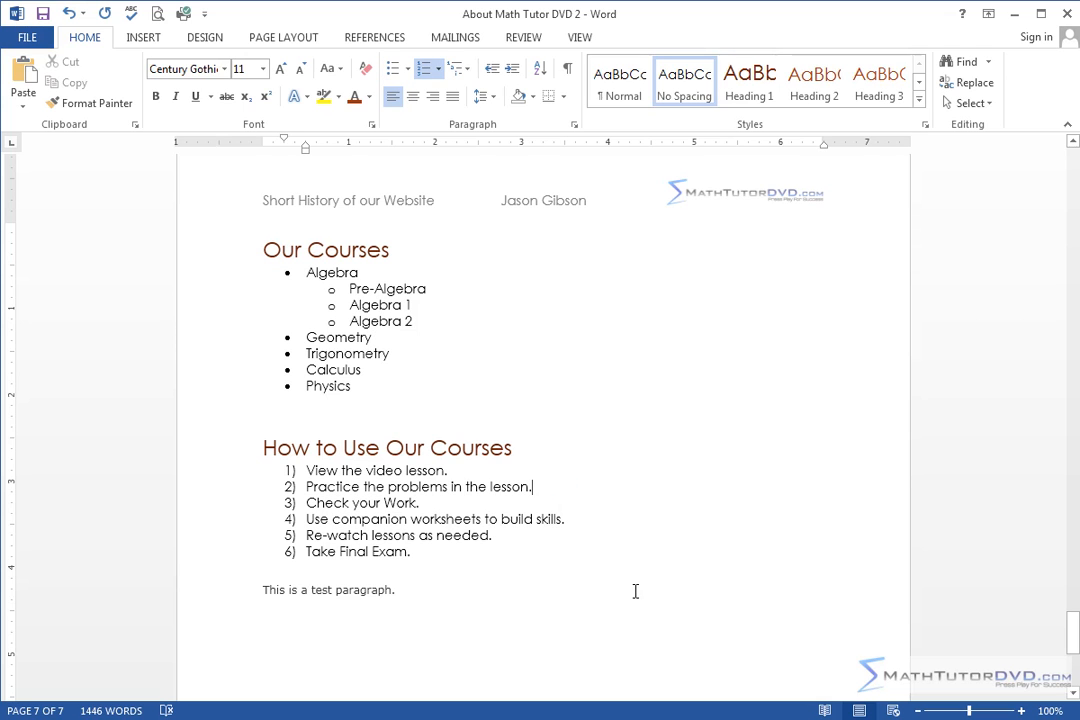
{"action": "key", "text": "Return"}
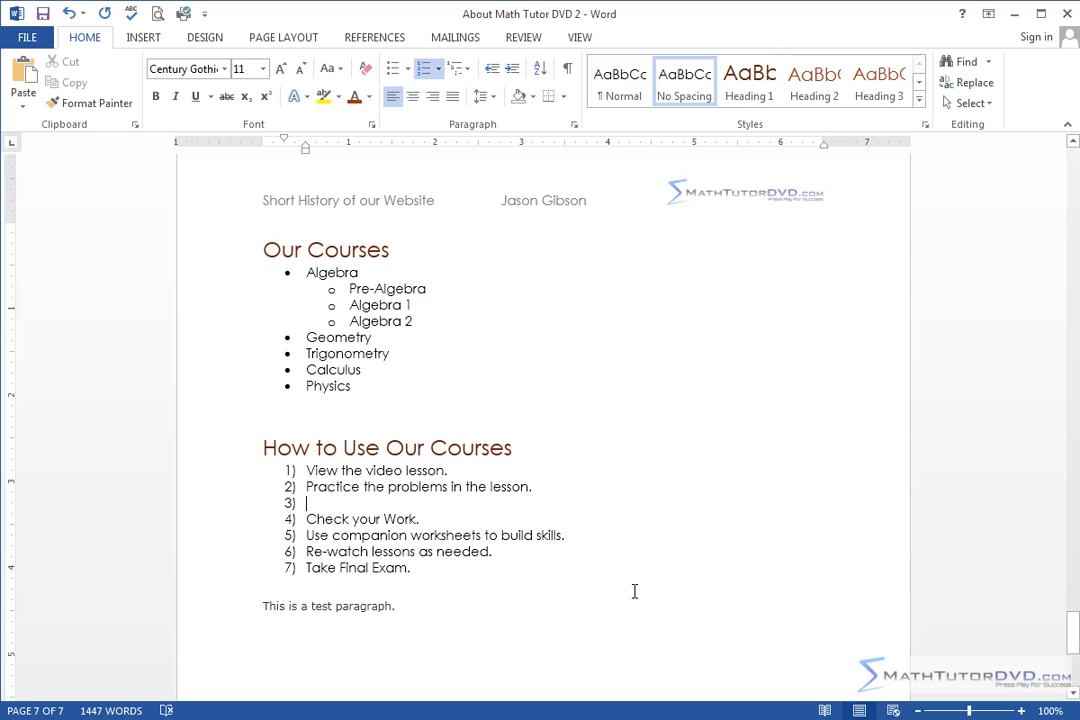
{"action": "key", "text": "Tab"}
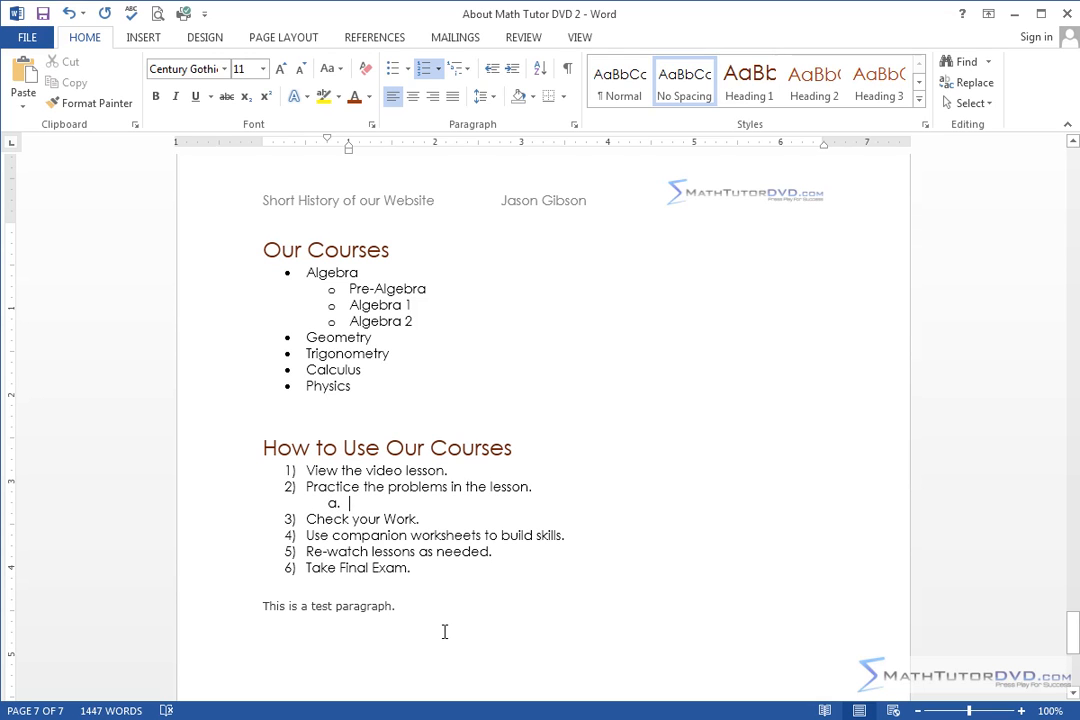
{"action": "type", "text": "Find a quiet place to work."}
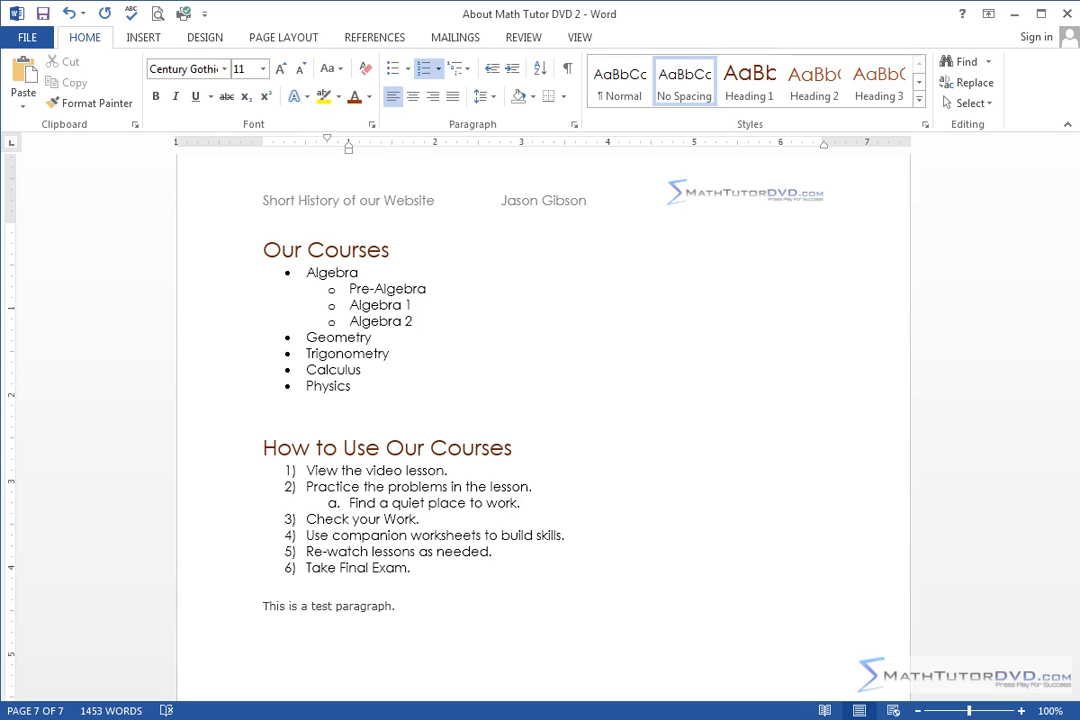
{"action": "key", "text": "Return"}
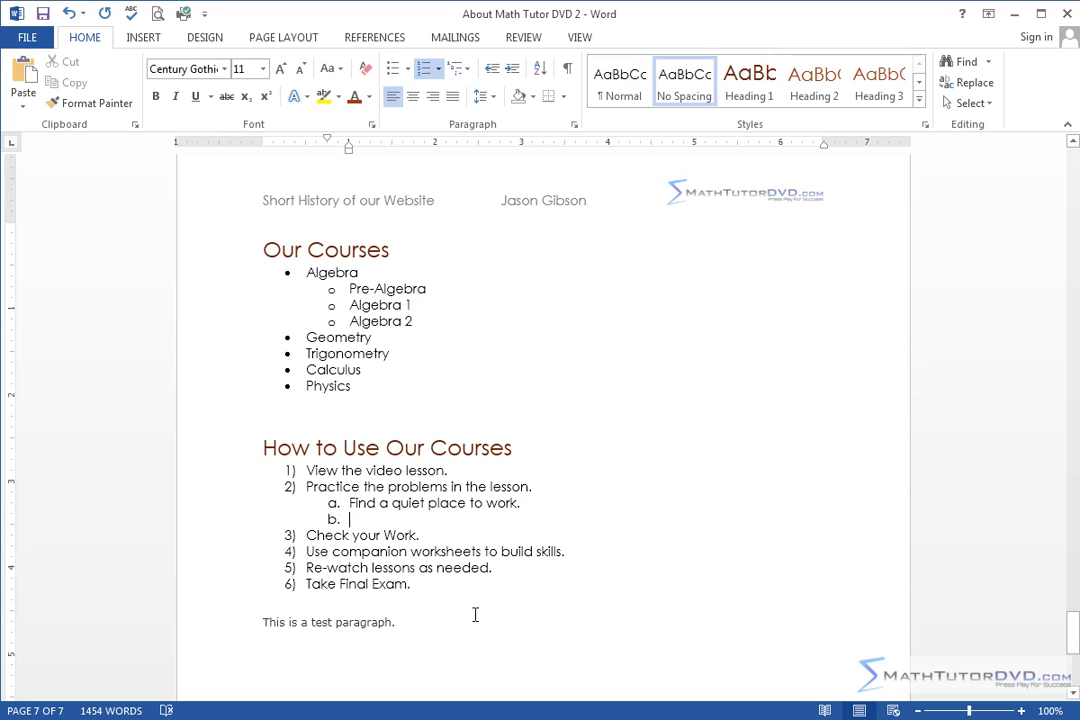
{"action": "type", "text": "Pra"}
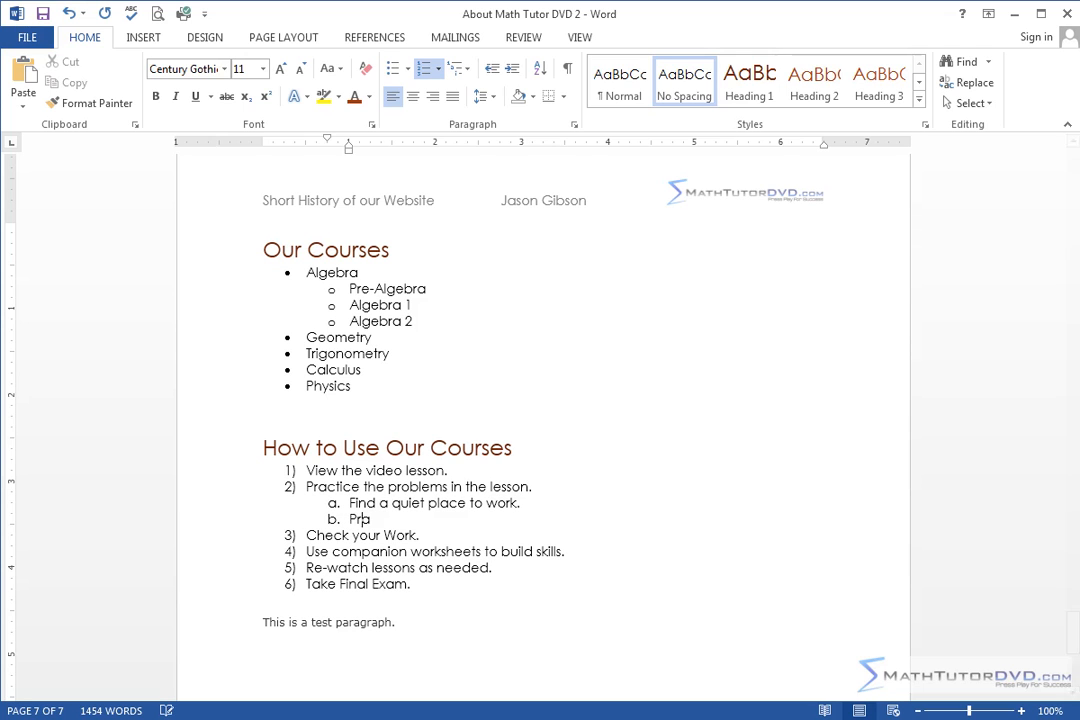
{"action": "type", "text": "ctice for 1 hour"}
Step: Try a third sub-item reading "Double check your answers." below "Practice for 1 hour", and clear its text
{"action": "key", "text": "Return"}
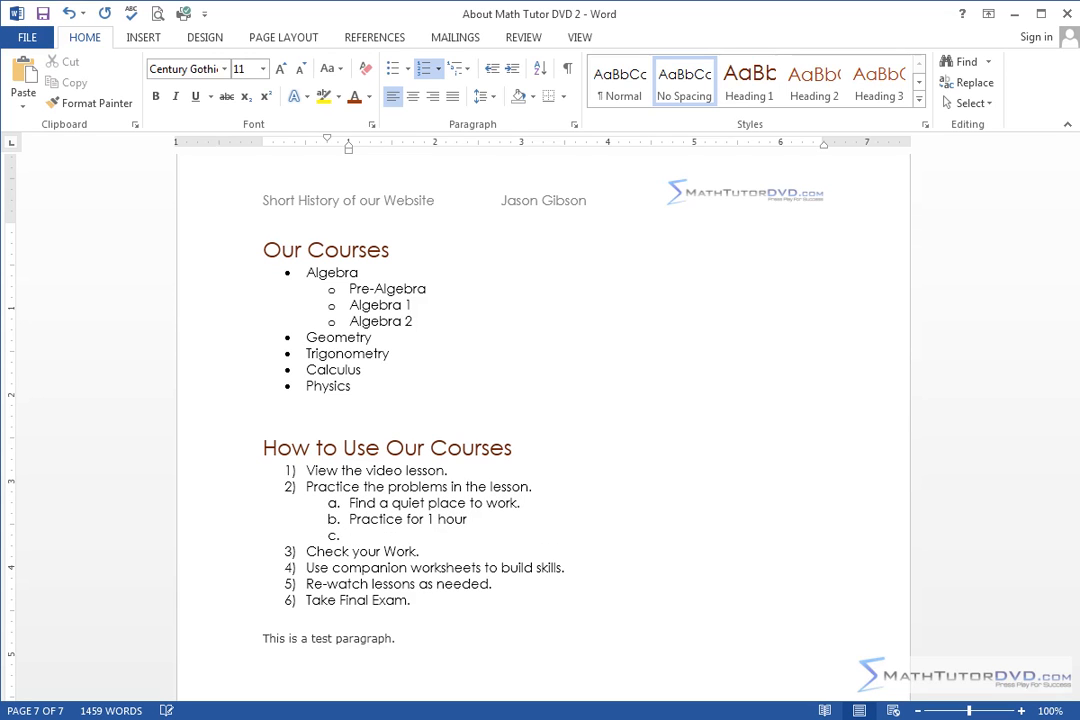
{"action": "type", "text": "double check your answers."}
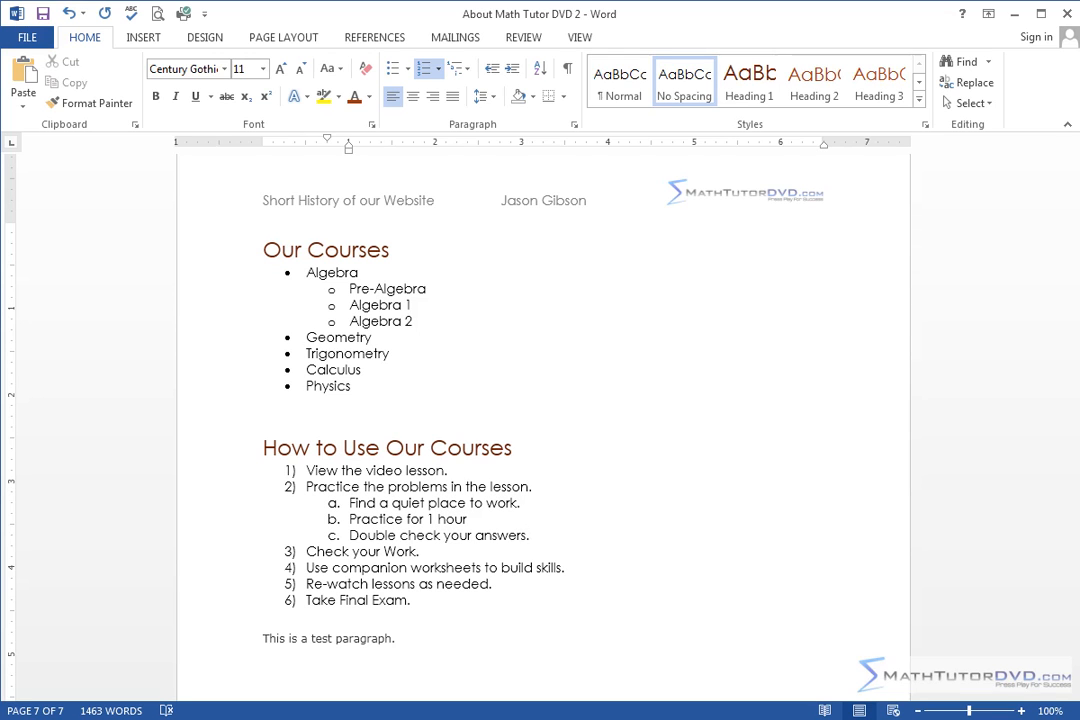
{"action": "key", "text": "BackSpace"}
{"action": "key", "text": "BackSpace"}
{"action": "key", "text": "BackSpace"}
{"action": "key", "text": "BackSpace"}
{"action": "key", "text": "BackSpace"}
{"action": "key", "text": "BackSpace"}
{"action": "key", "text": "BackSpace"}
{"action": "key", "text": "BackSpace"}
{"action": "key", "text": "BackSpace"}
{"action": "key", "text": "BackSpace"}
{"action": "key", "text": "BackSpace"}
{"action": "key", "text": "BackSpace"}
{"action": "key", "text": "BackSpace"}
{"action": "key", "text": "BackSpace"}
{"action": "key", "text": "BackSpace"}
{"action": "key", "text": "BackSpace"}
{"action": "key", "text": "BackSpace"}
{"action": "key", "text": "BackSpace"}
{"action": "key", "text": "BackSpace"}
{"action": "key", "text": "BackSpace"}
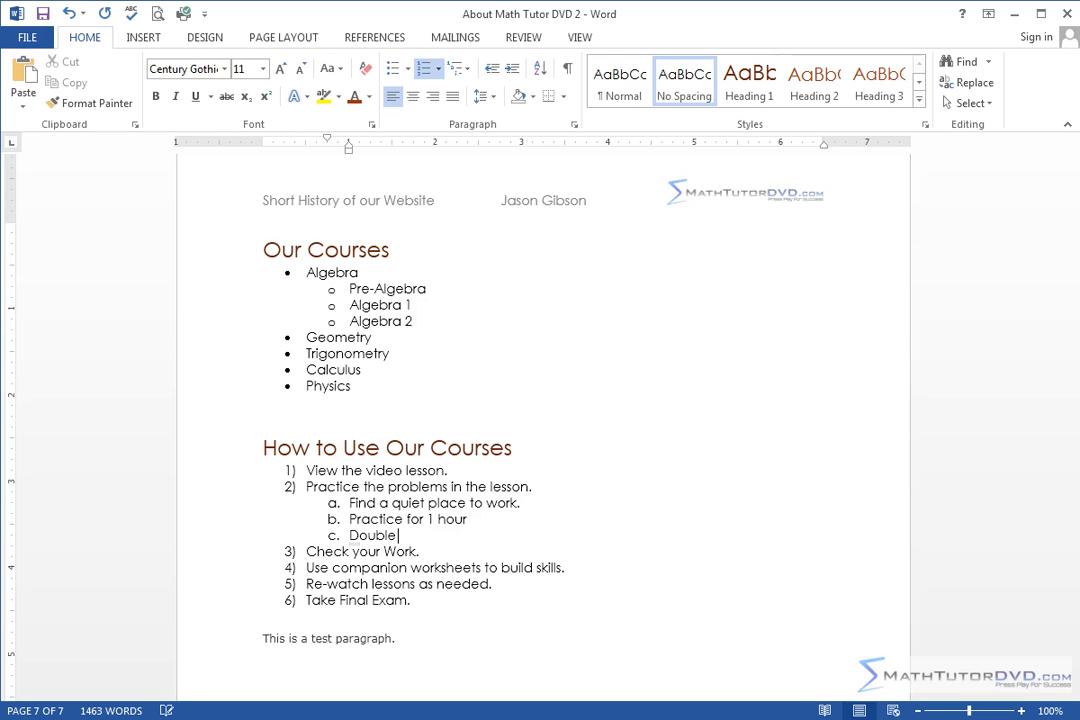
{"action": "key", "text": "BackSpace"}
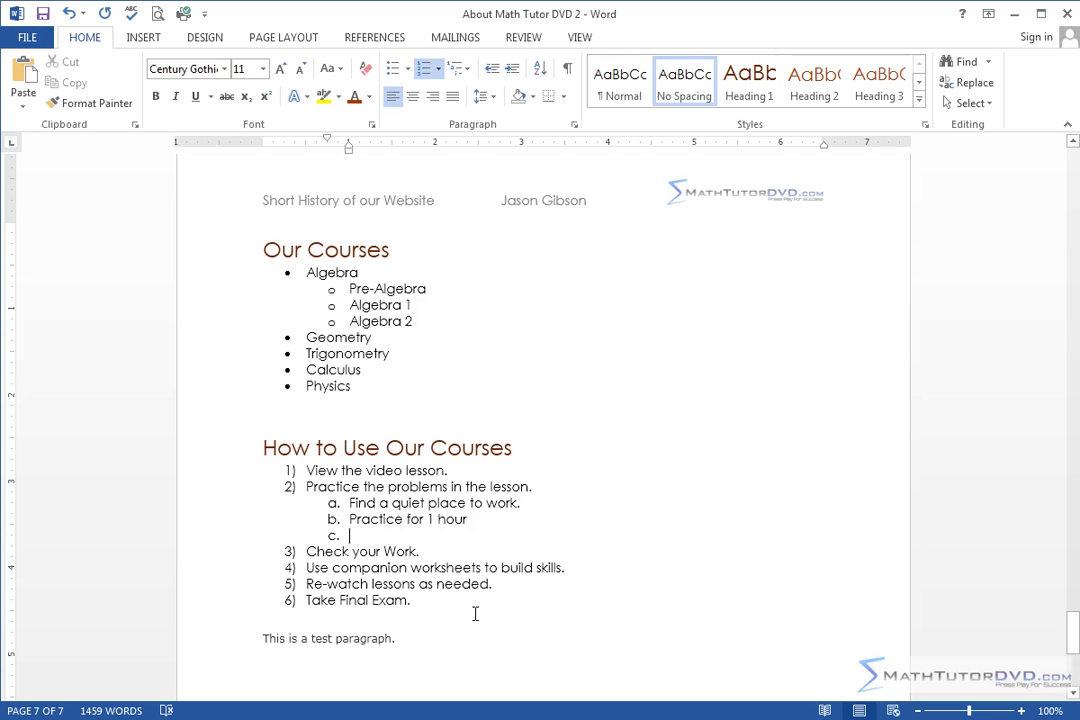
Step: Promote the empty sub-item to the main level of the numbered list, and remove its line
{"action": "key", "text": "shift+Tab"}
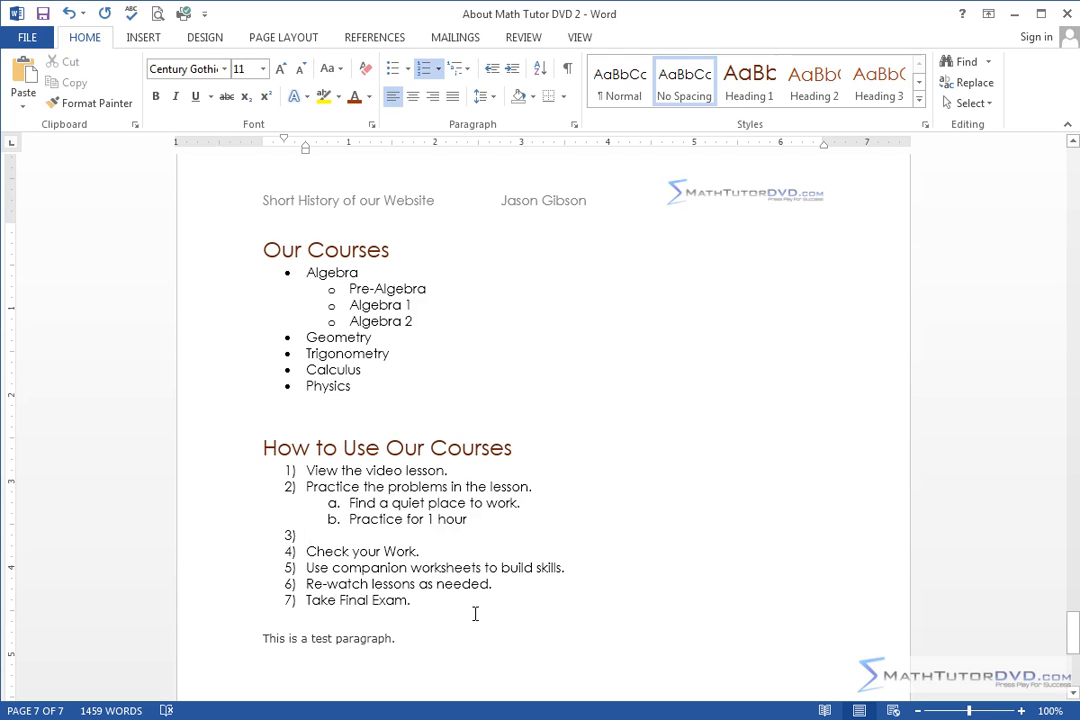
{"action": "key", "text": "BackSpace"}
{"action": "key", "text": "BackSpace"}
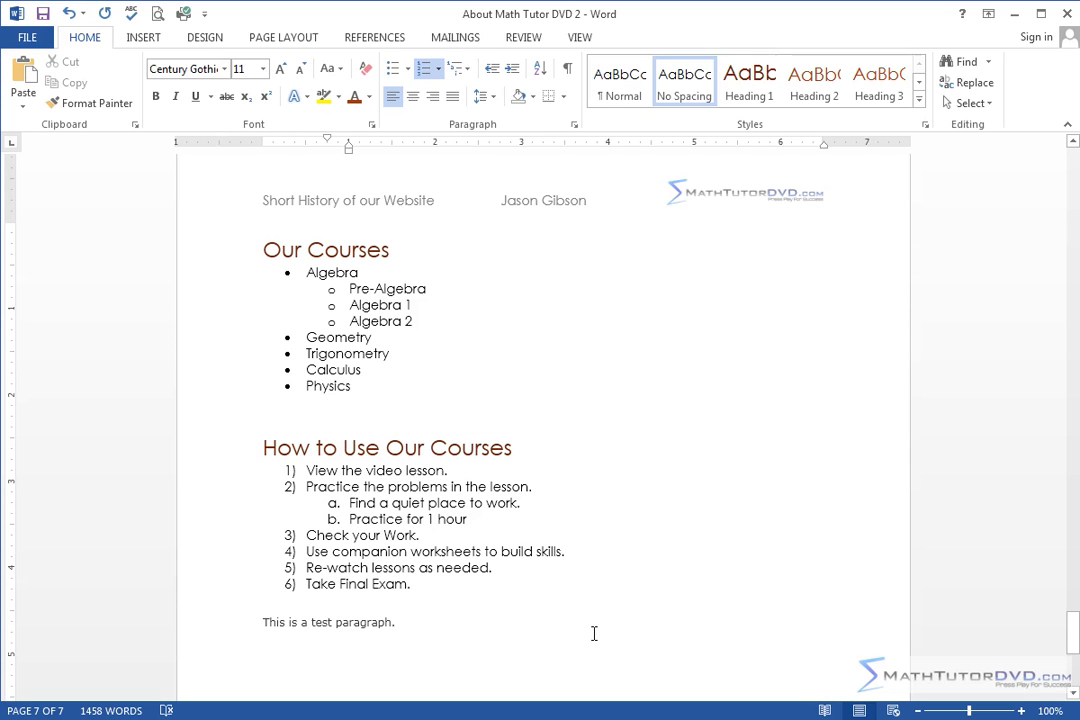
{"action": "left_click", "coordinate": [491, 367]}
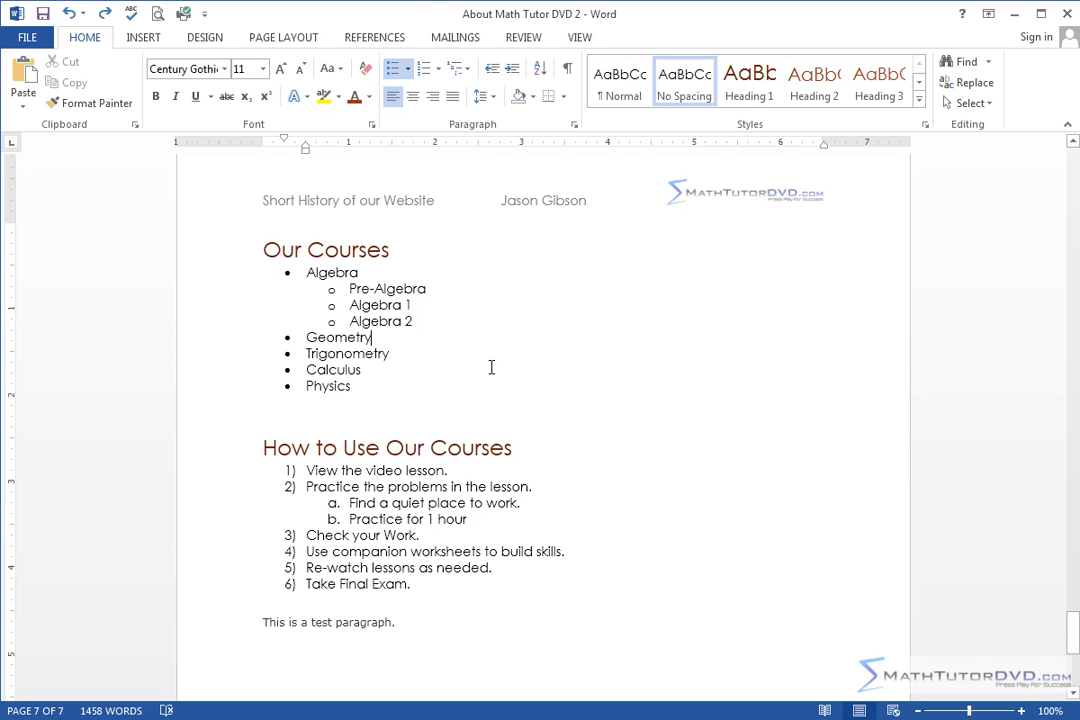